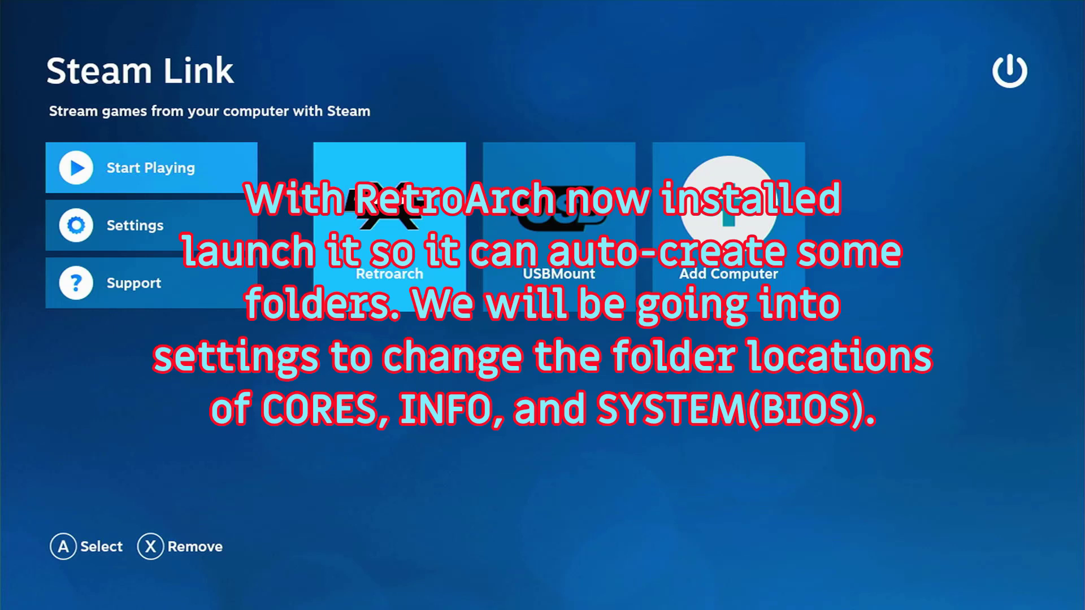
Launch RetroArch from the Steam Link home and open Settings > Directory.
key(Return)
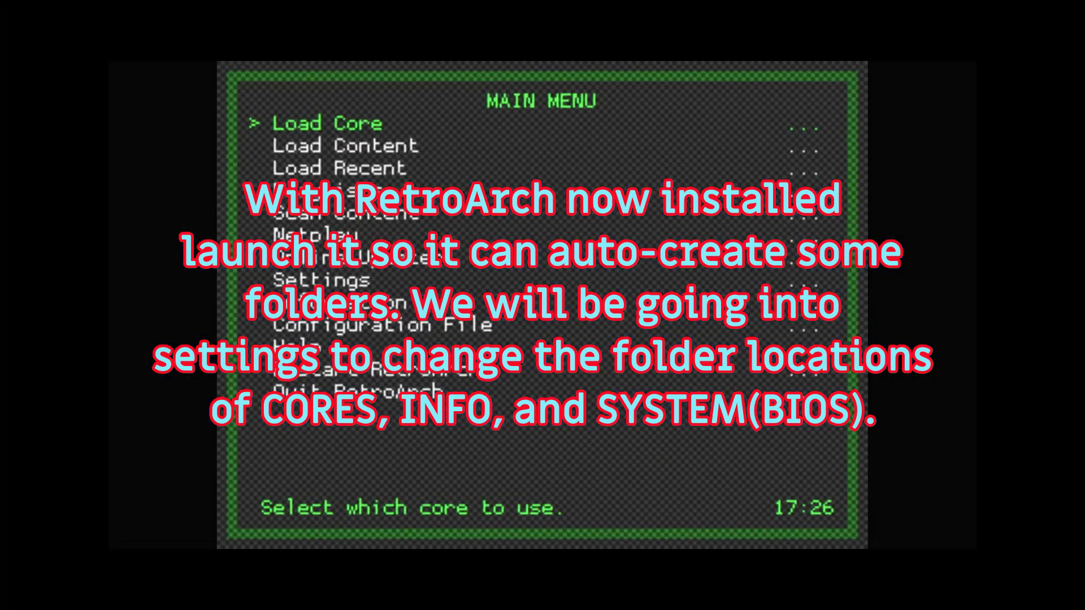
key(Up)
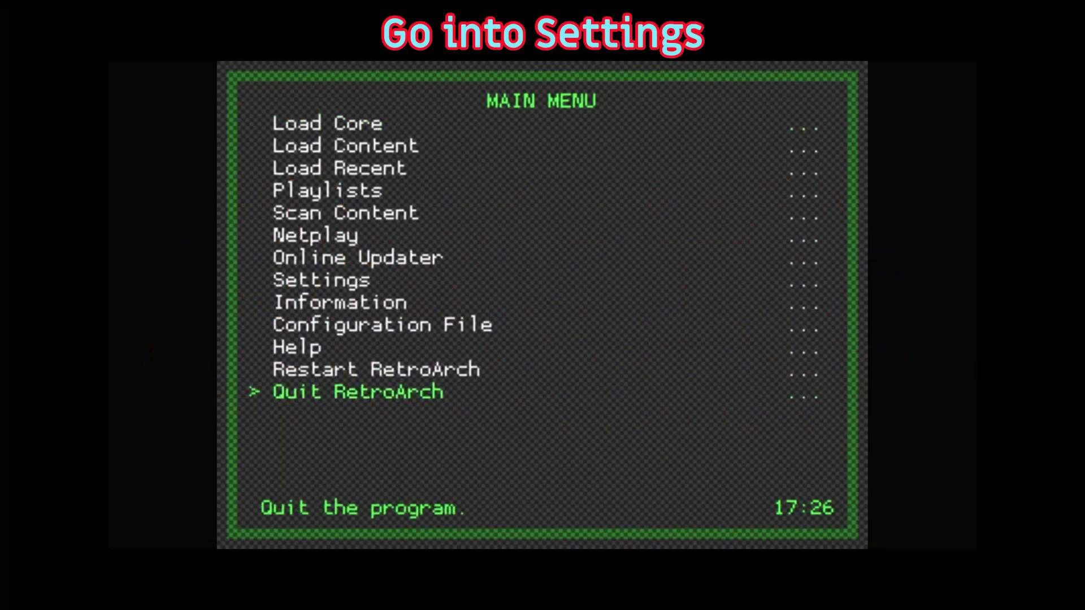
key(Up)
key(Up)
key(Up)
key(Up)
key(Up)
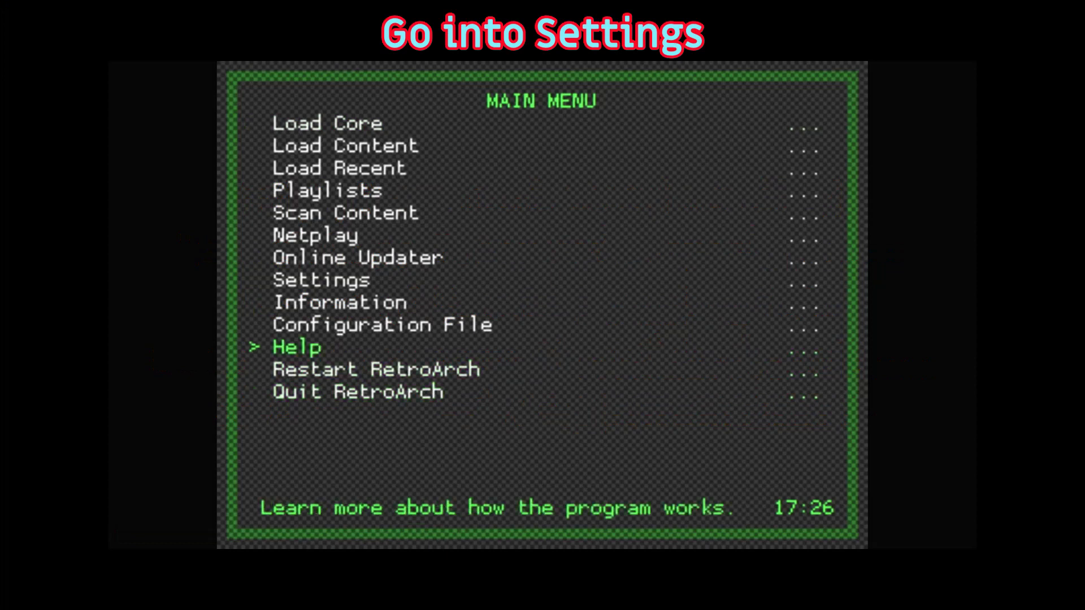
key(Return)
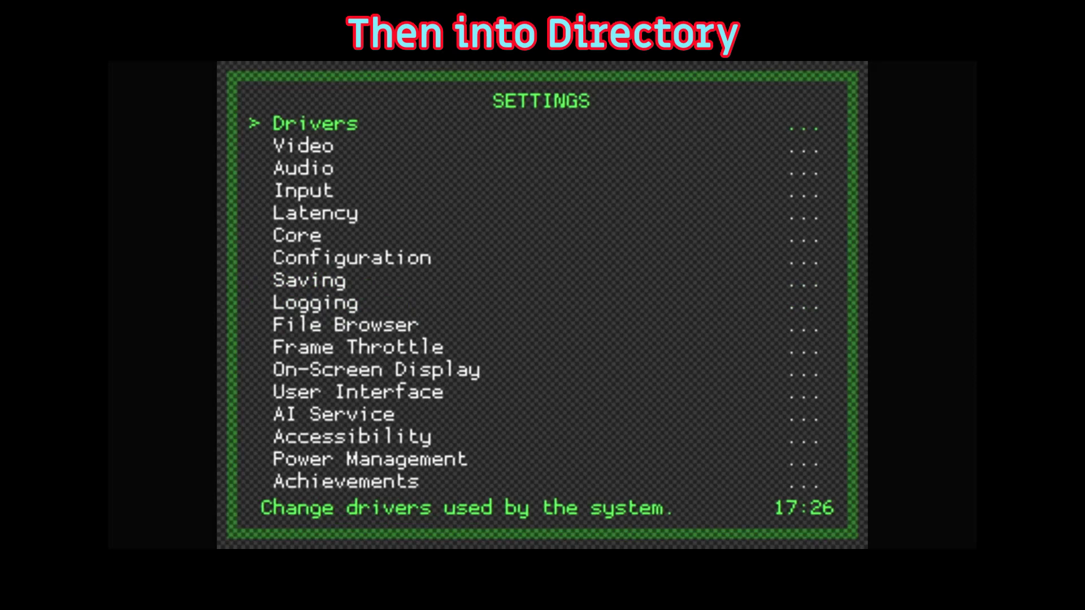
key(Up)
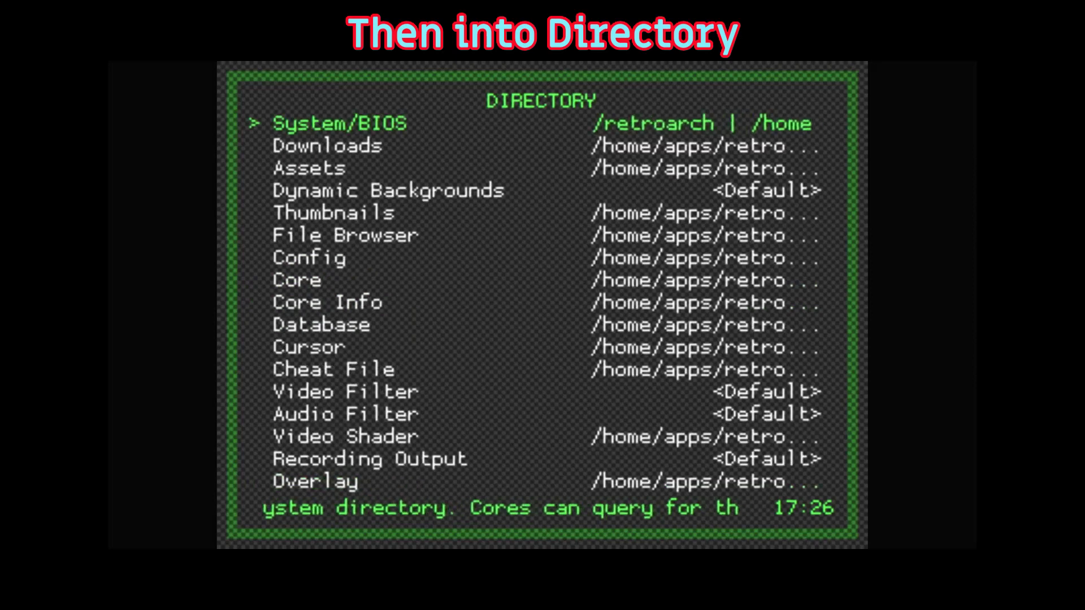
Set the Core directory to .config/retroarch/cores with <Use This Directory>.
key(Down)
key(Down)
key(Down)
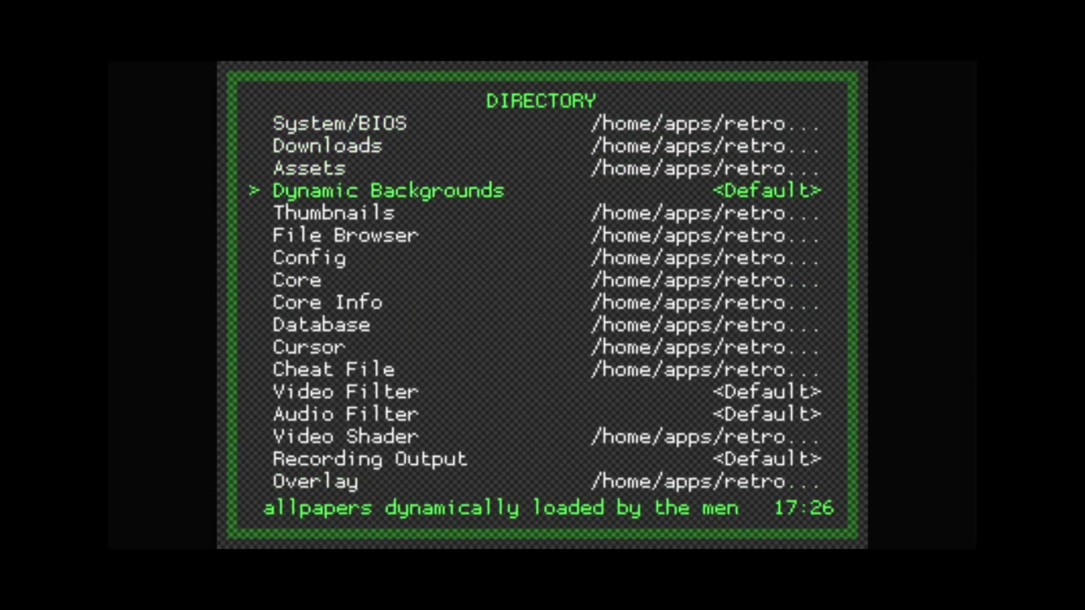
key(Down)
key(Down)
key(Down)
key(Down)
key(Return)
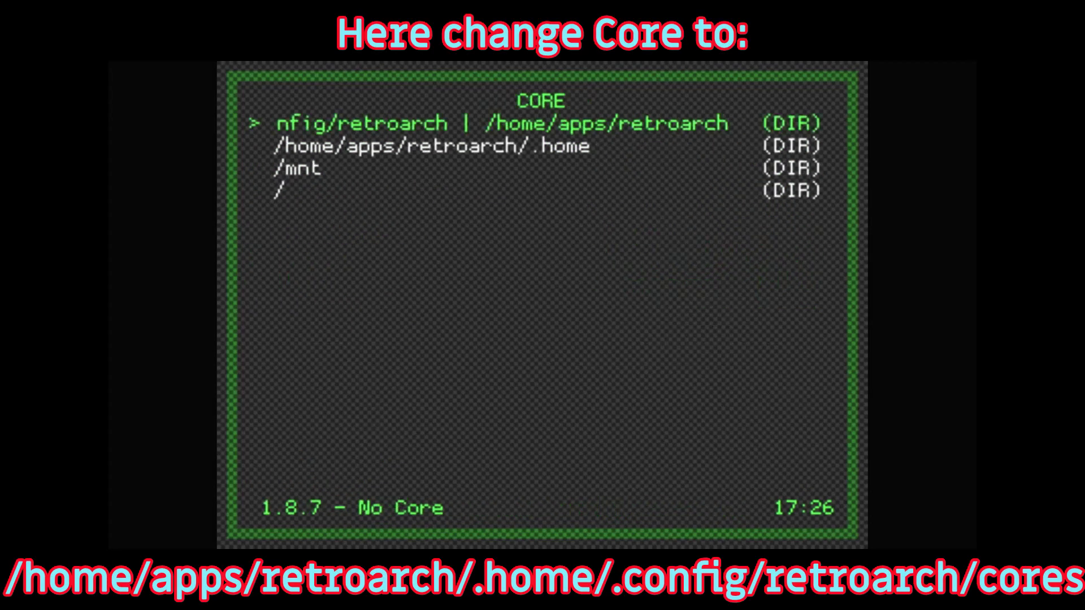
key(Down)
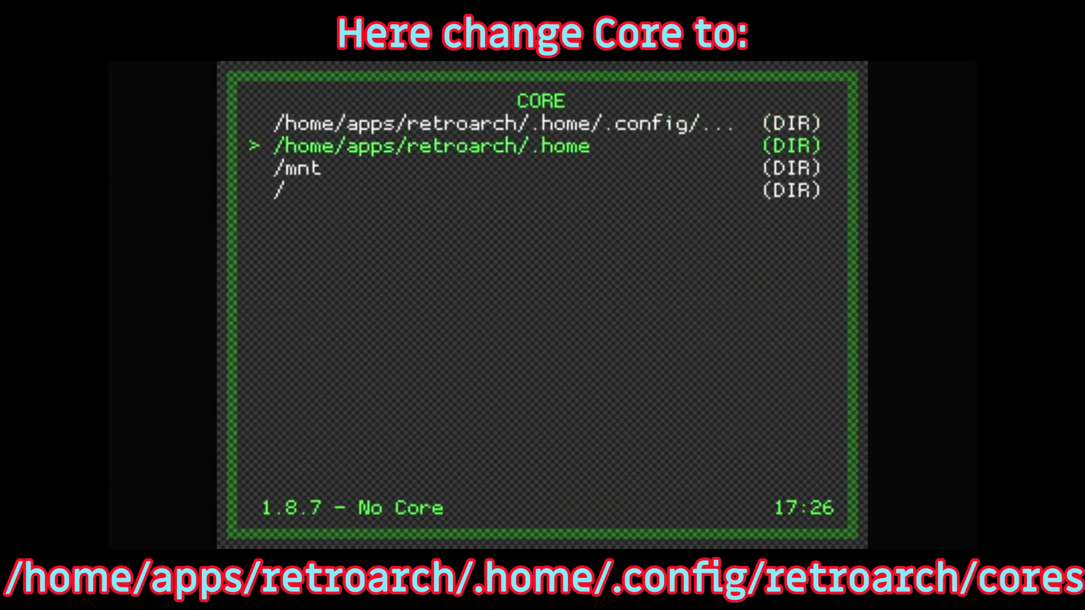
key(Up)
key(Return)
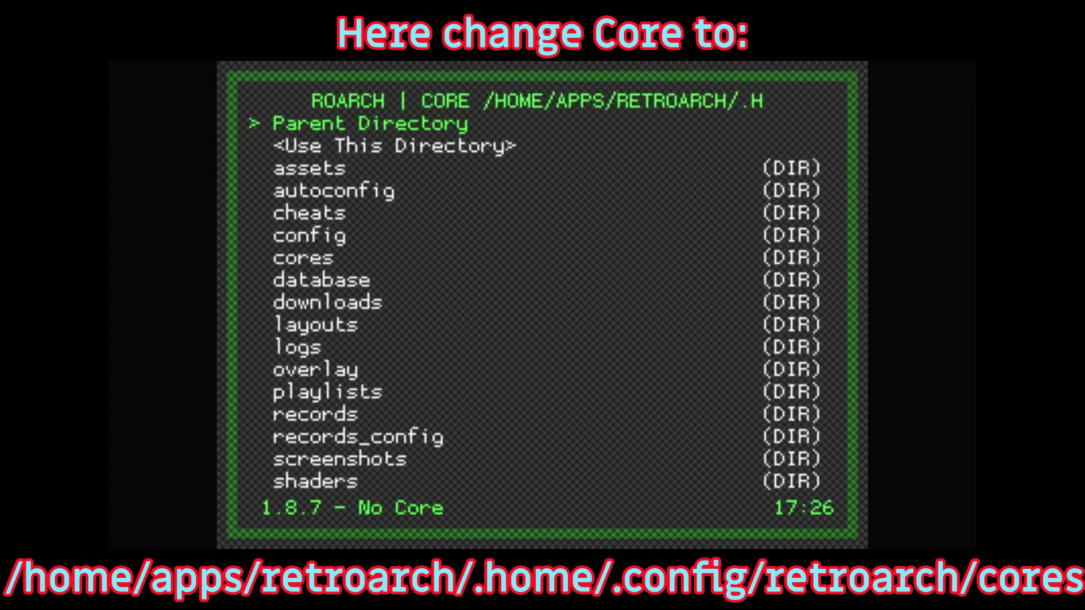
key(Down)
key(Down)
key(Down)
key(Down)
key(Down)
key(Down)
key(Return)
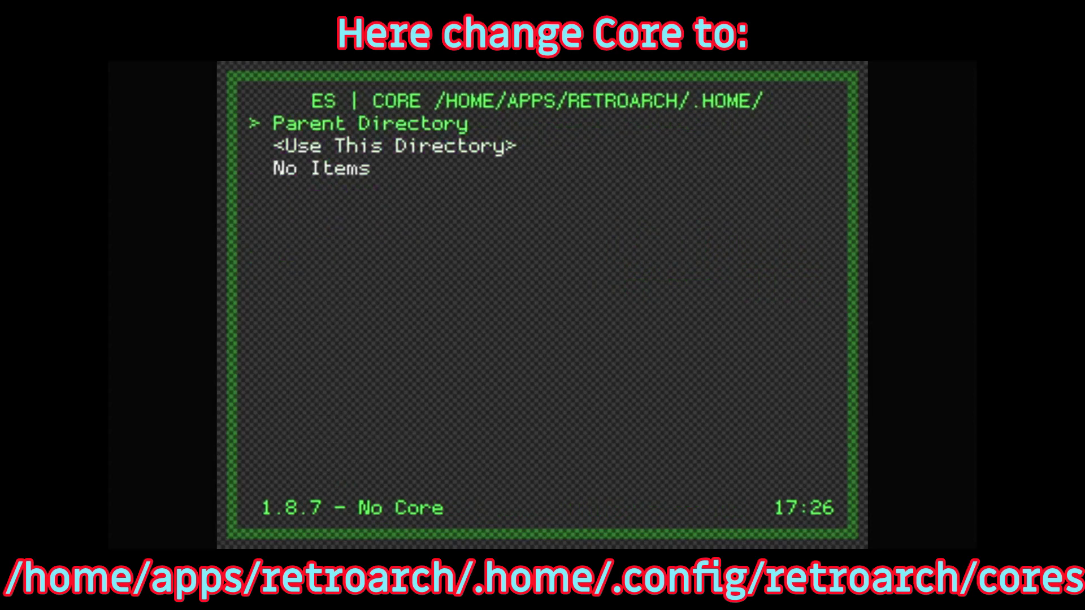
key(Down)
key(Return)
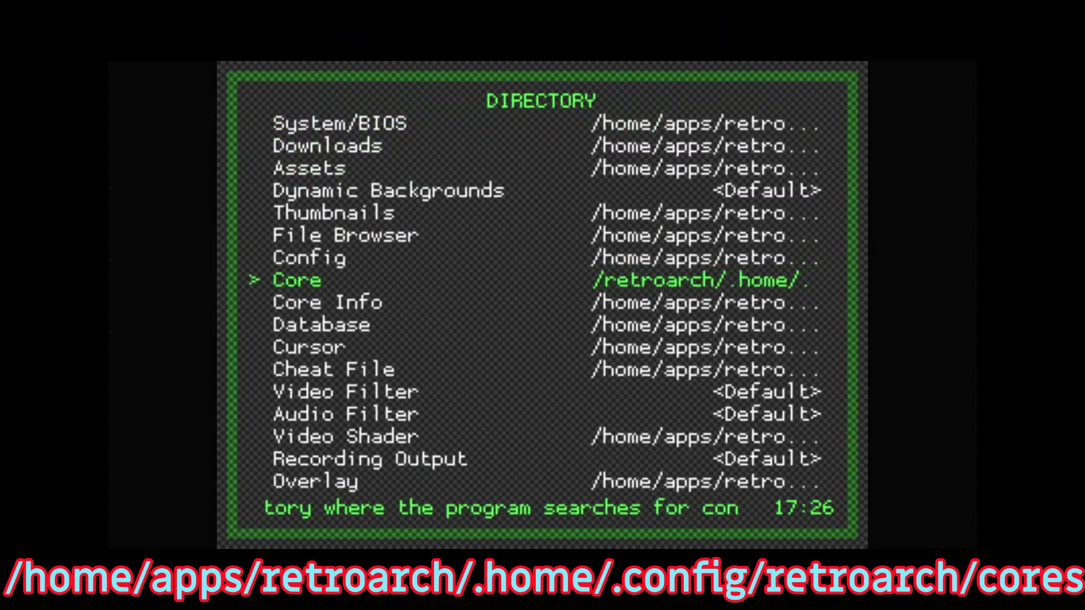
Set the Core Info directory to .config/retroarch/cores.
key(Down)
key(Return)
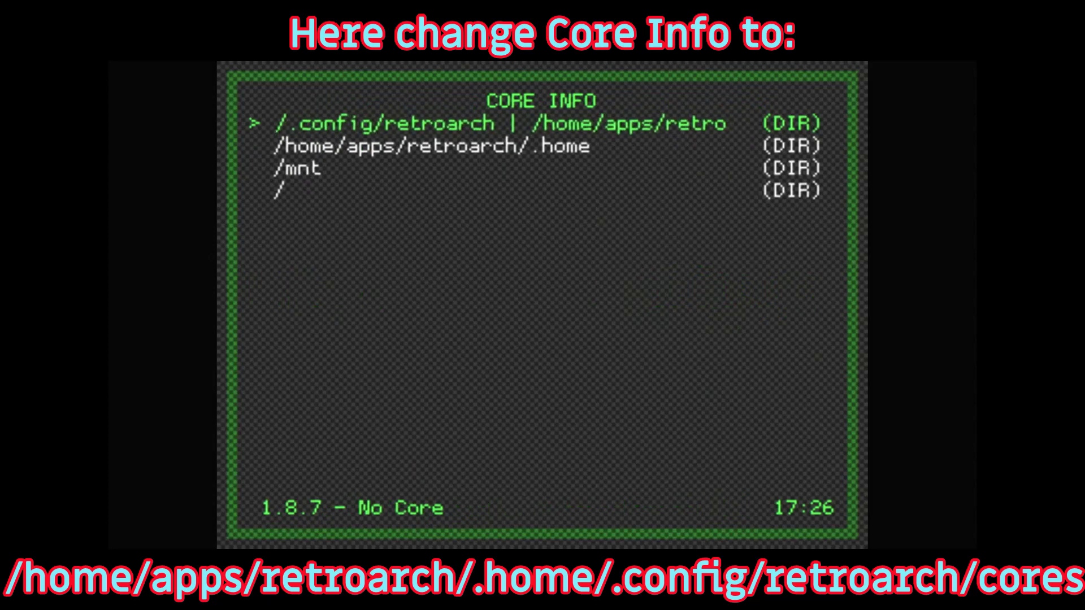
key(Return)
key(Down)
key(Down)
key(Down)
key(Down)
key(Down)
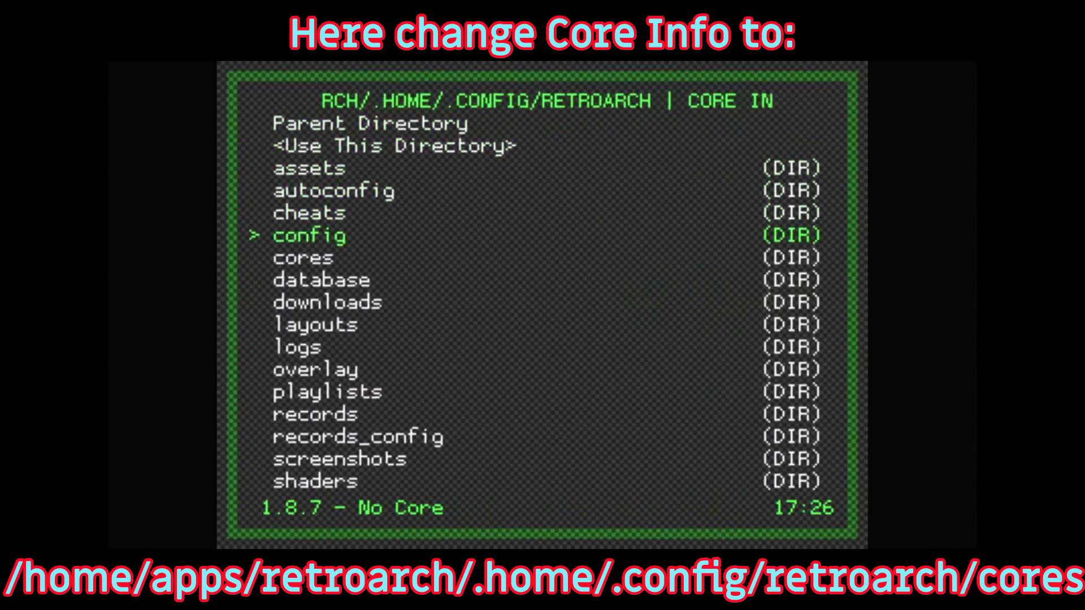
key(Down)
key(Return)
key(Down)
key(Return)
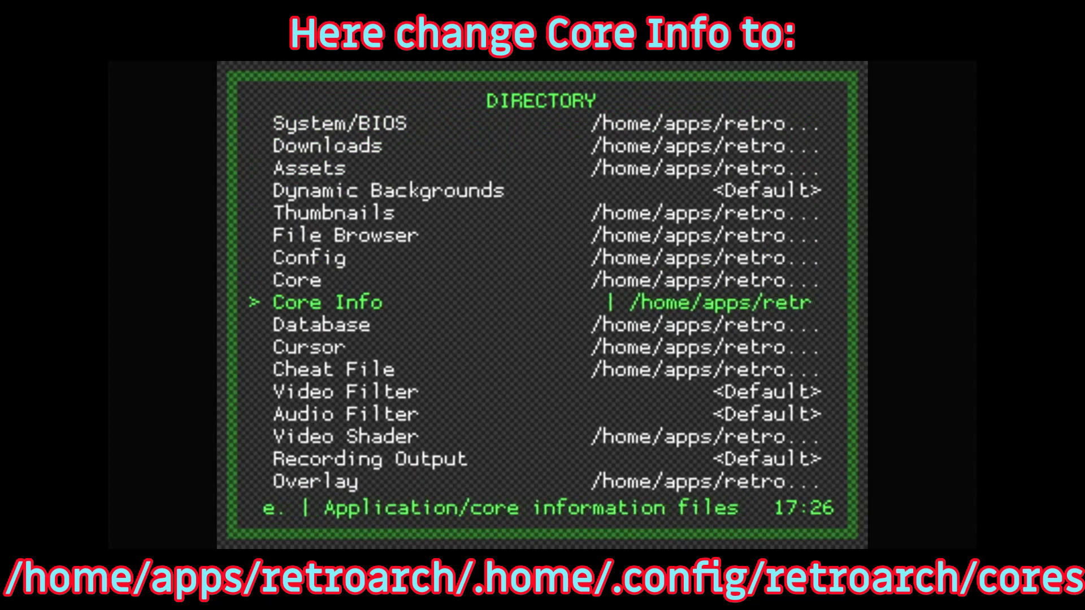
Set the System/BIOS directory to .config/retroarch/cores.
key(Up)
key(Up)
key(Up)
key(Up)
key(Up)
key(Up)
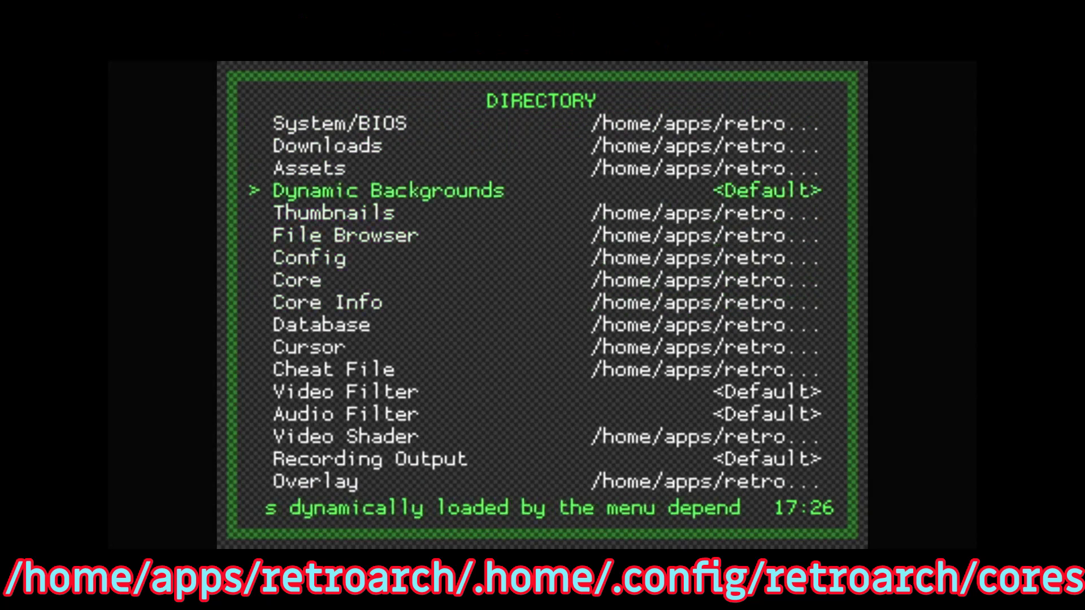
key(Up)
key(Up)
key(Return)
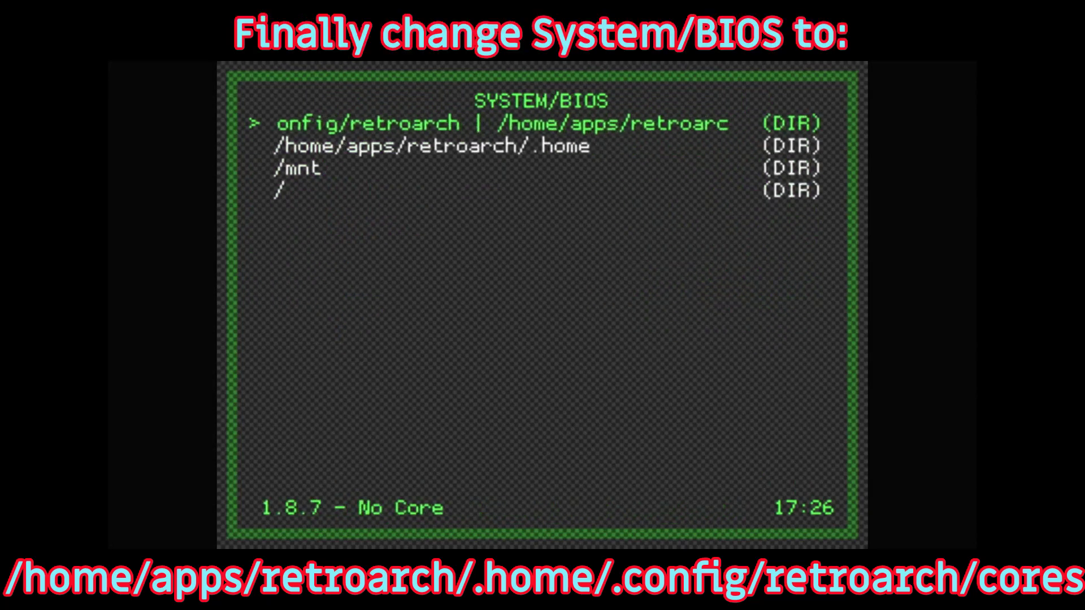
key(Return)
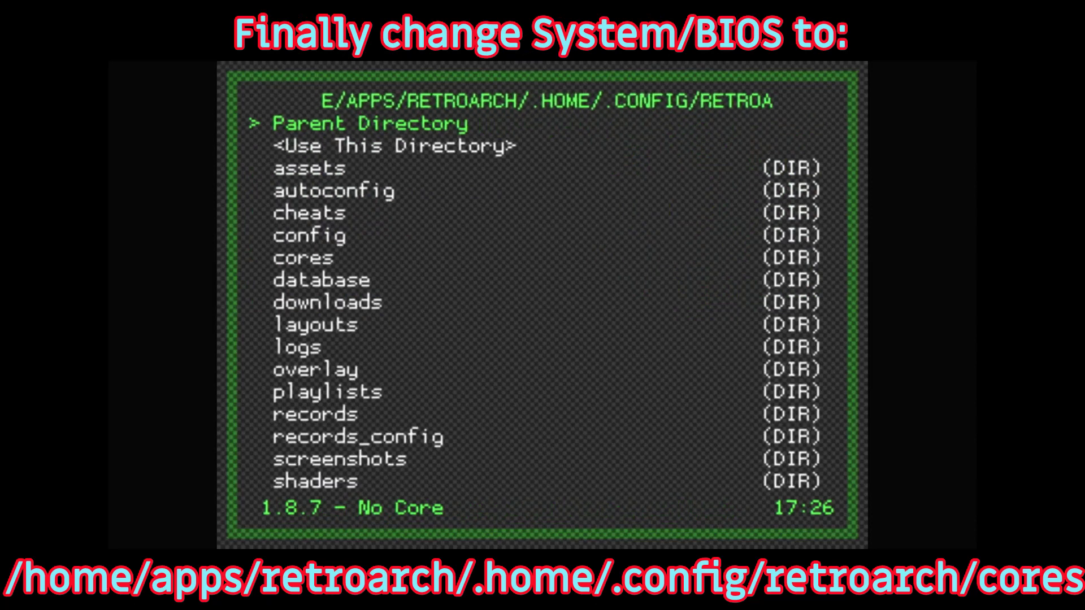
key(Down)
key(Down)
key(Down)
key(Down)
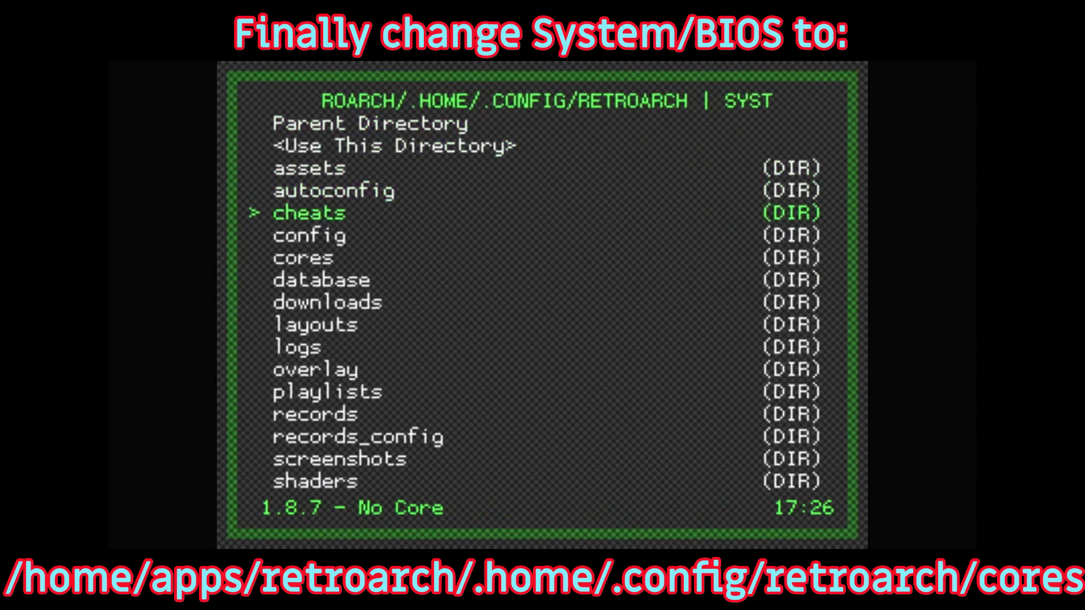
key(Down)
key(Down)
key(Return)
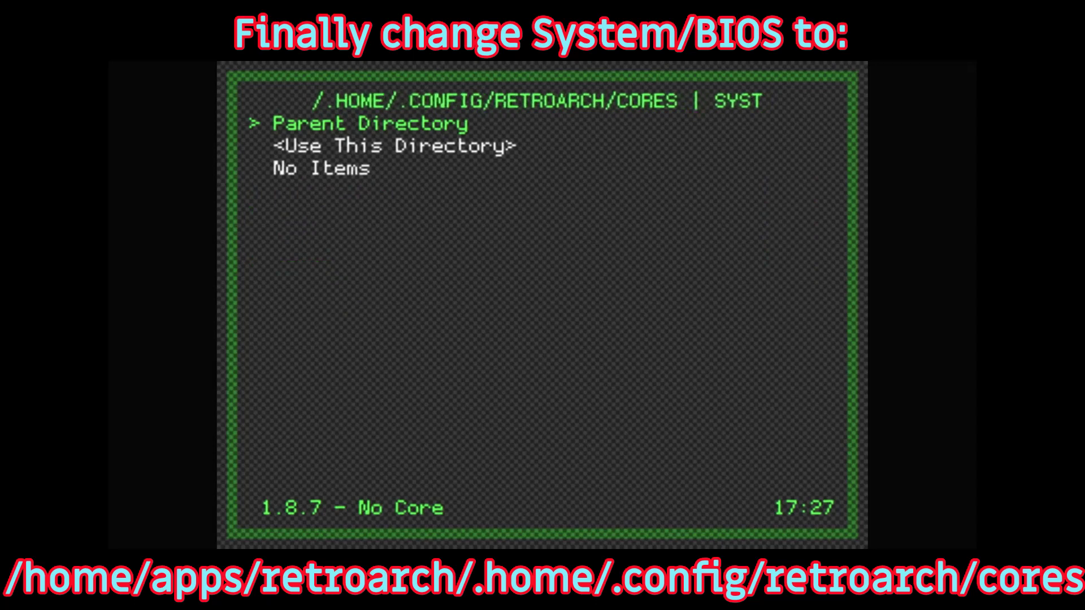
key(Down)
key(Return)
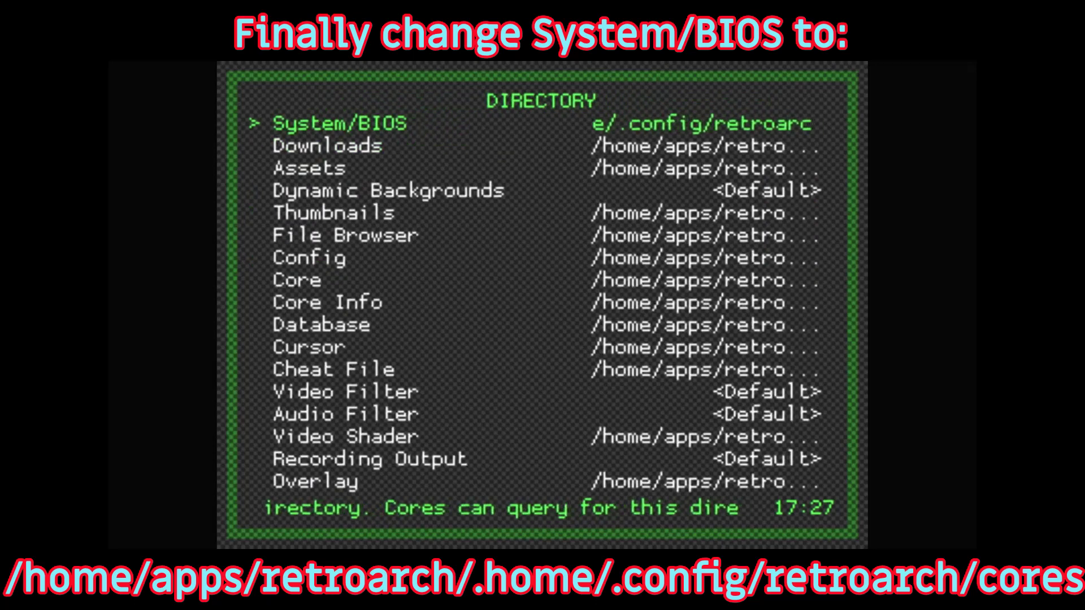
Use Configuration File > Save Current Configuration to write retroarch.cfg, then return to Main Menu.
key(BackSpace)
key(BackSpace)
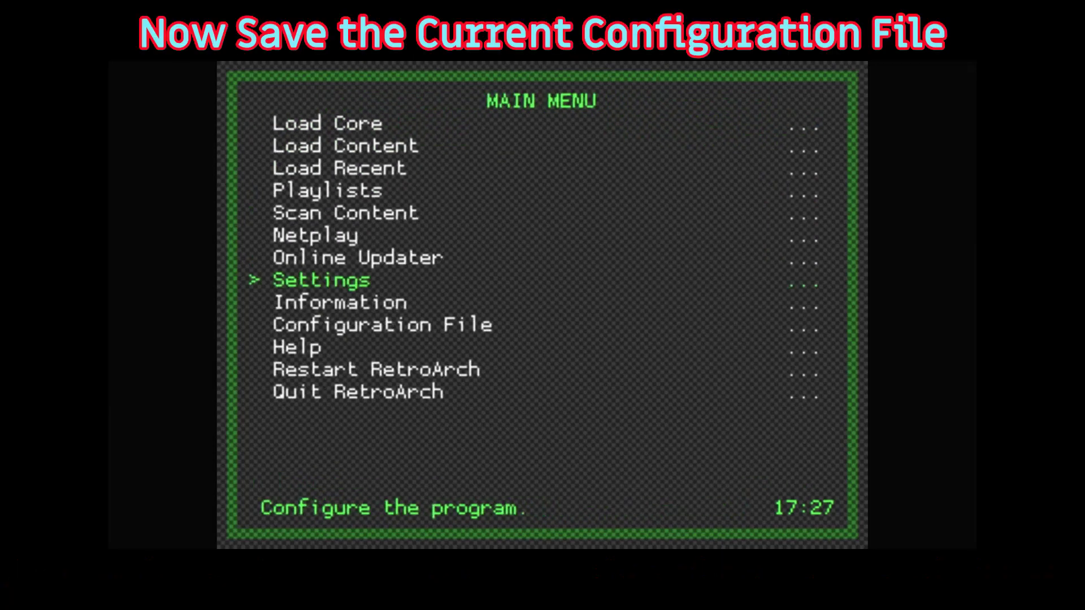
key(Down)
key(Down)
key(Return)
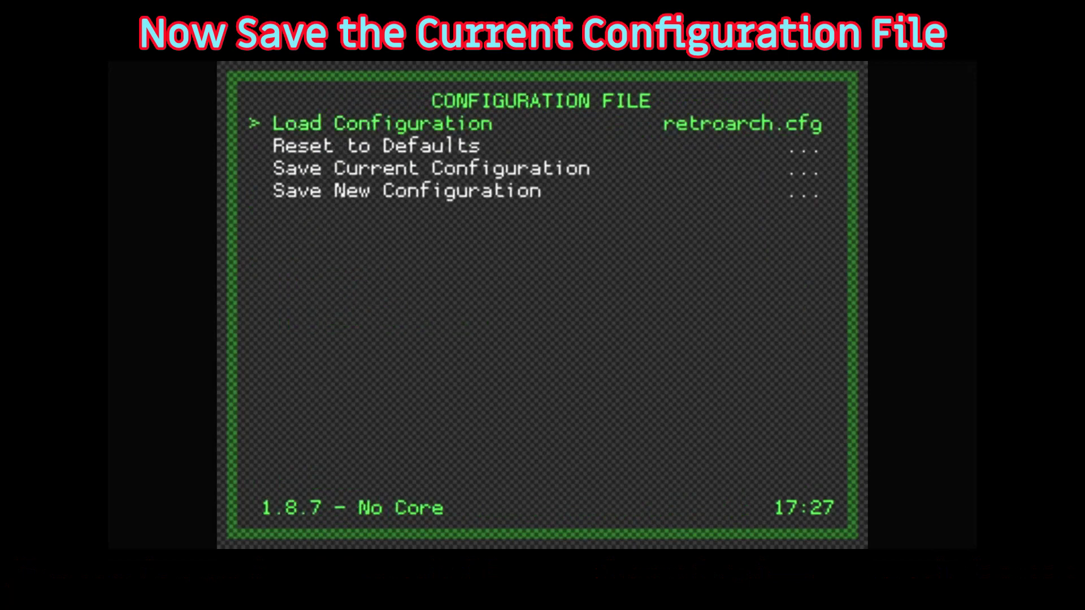
key(Down)
key(Down)
key(Return)
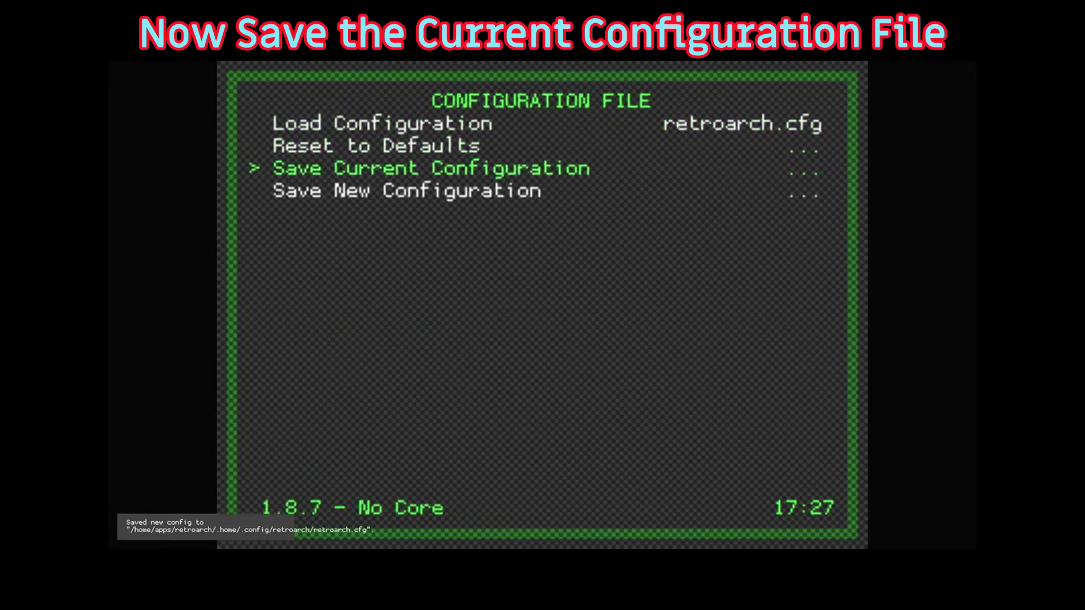
key(BackSpace)
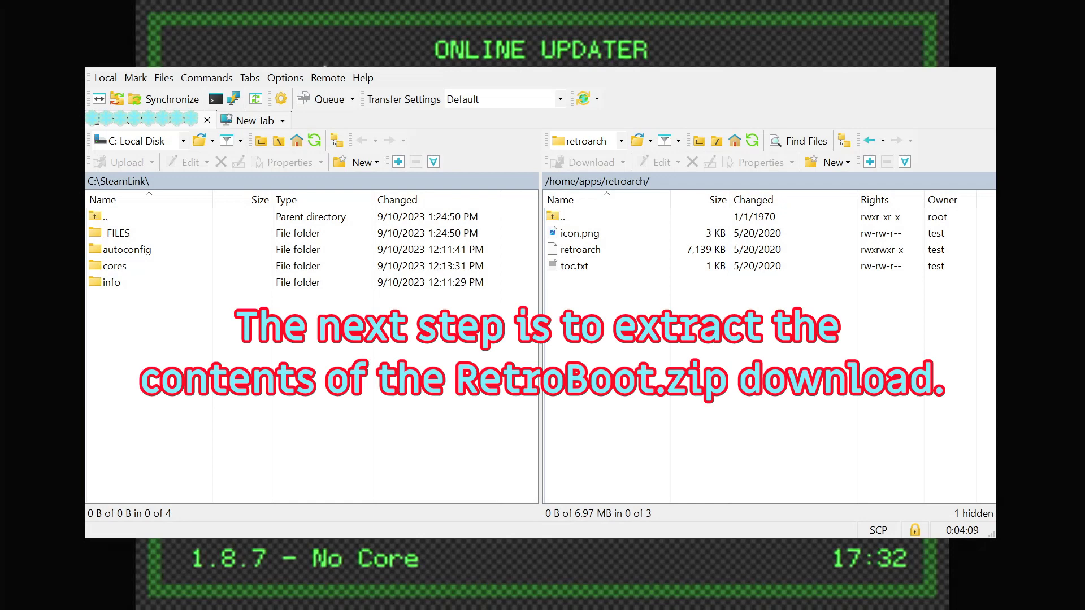
Upload all 315 files from local C:\SteamLink\autoconfig into the remote autoconfig/sdl2 folder.
click(563, 216)
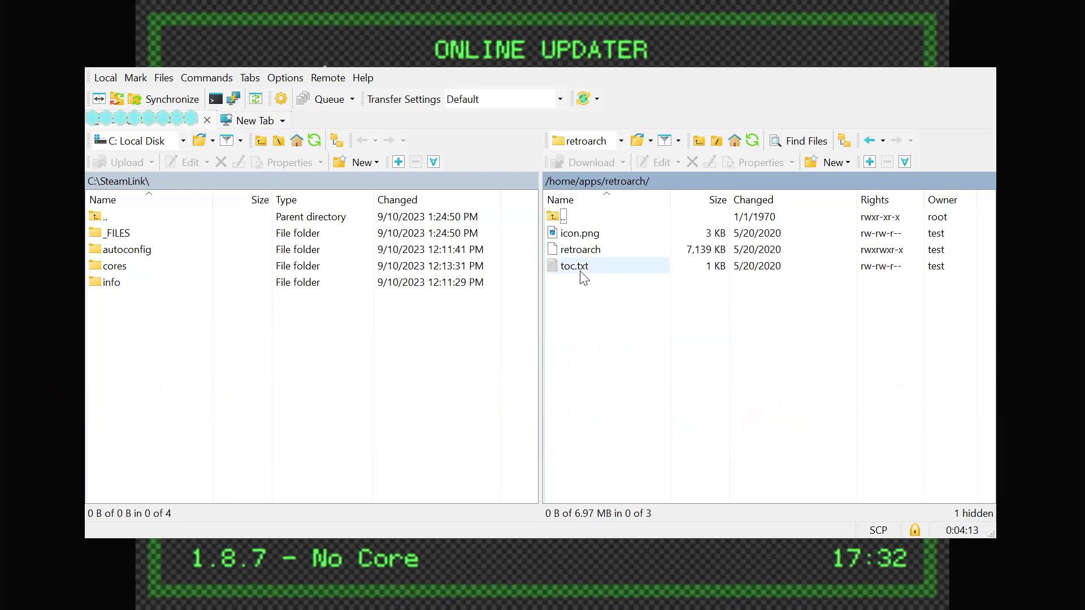
click(641, 140)
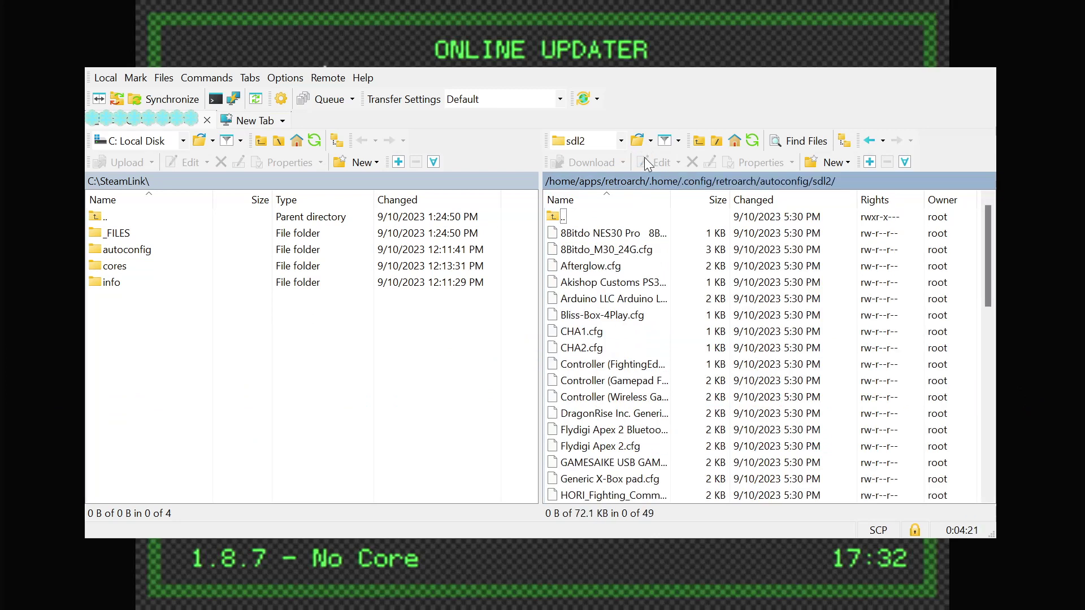
click(129, 252)
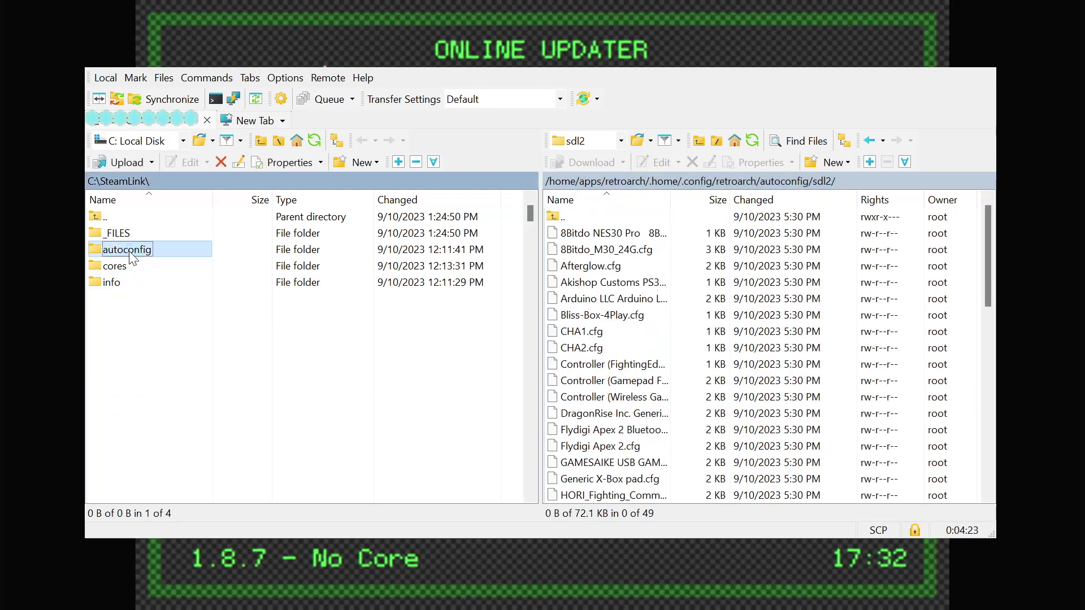
double_click(129, 252)
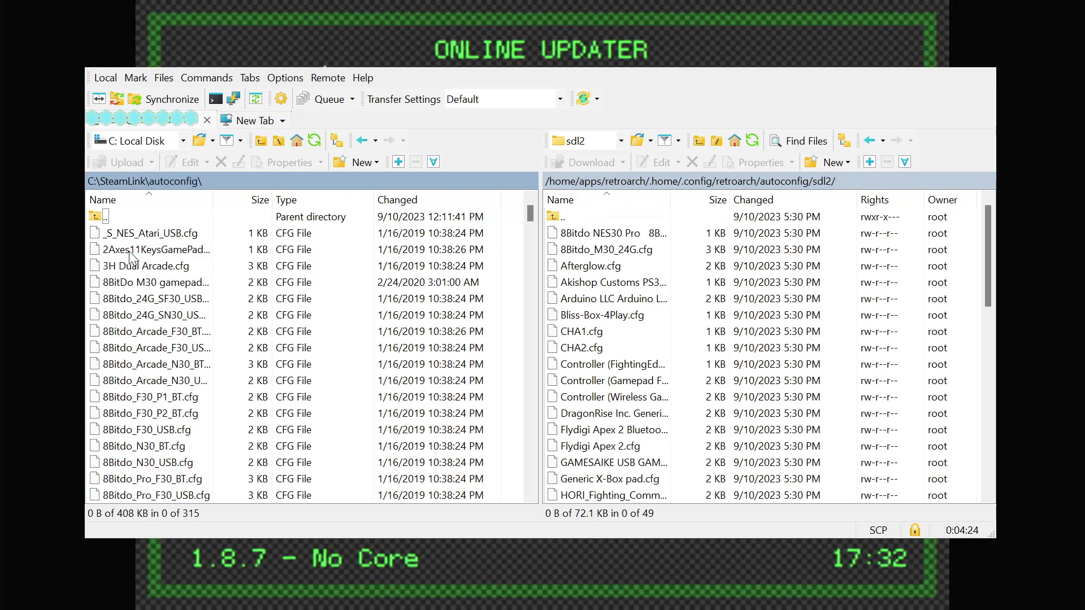
click(154, 283)
key(ctrl+a)
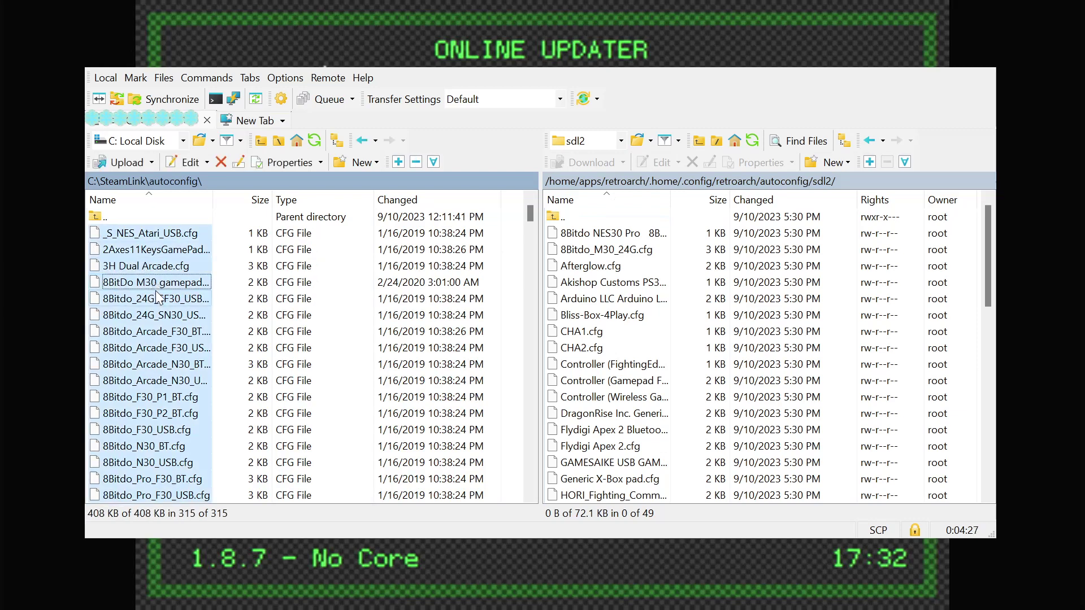
drag(156, 292, 193, 342)
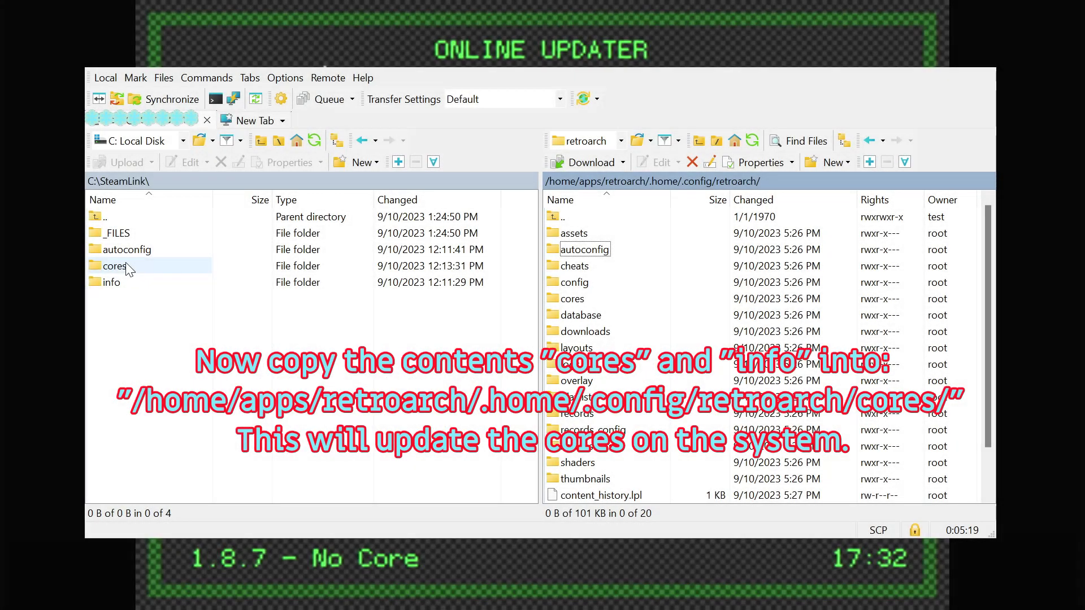
Upload all 91 core files from local cores to the Steam Link's remote cores folder.
click(125, 267)
double_click(126, 266)
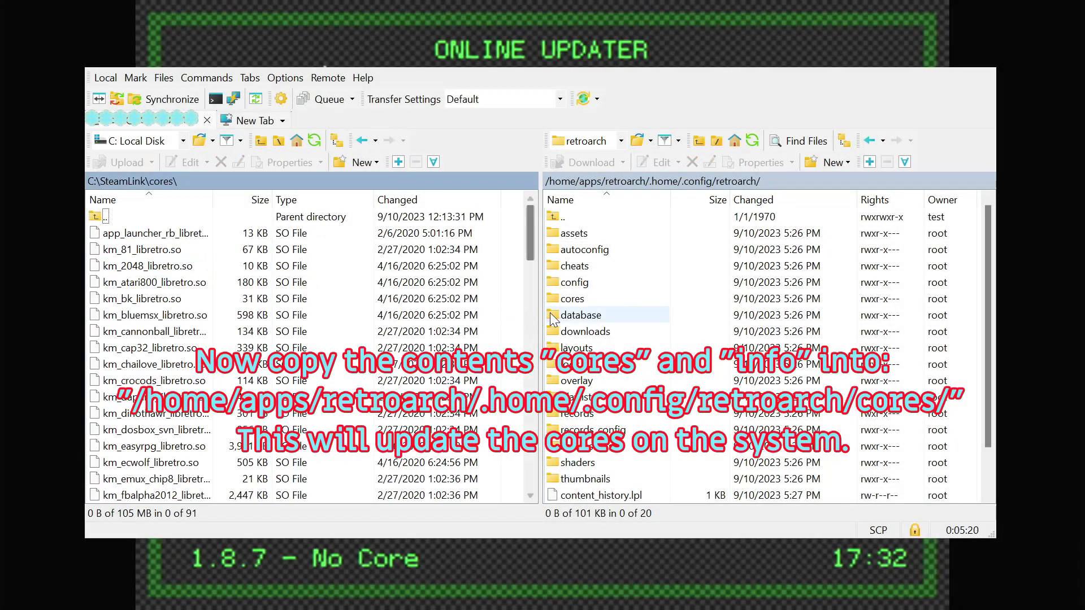
double_click(576, 300)
click(195, 332)
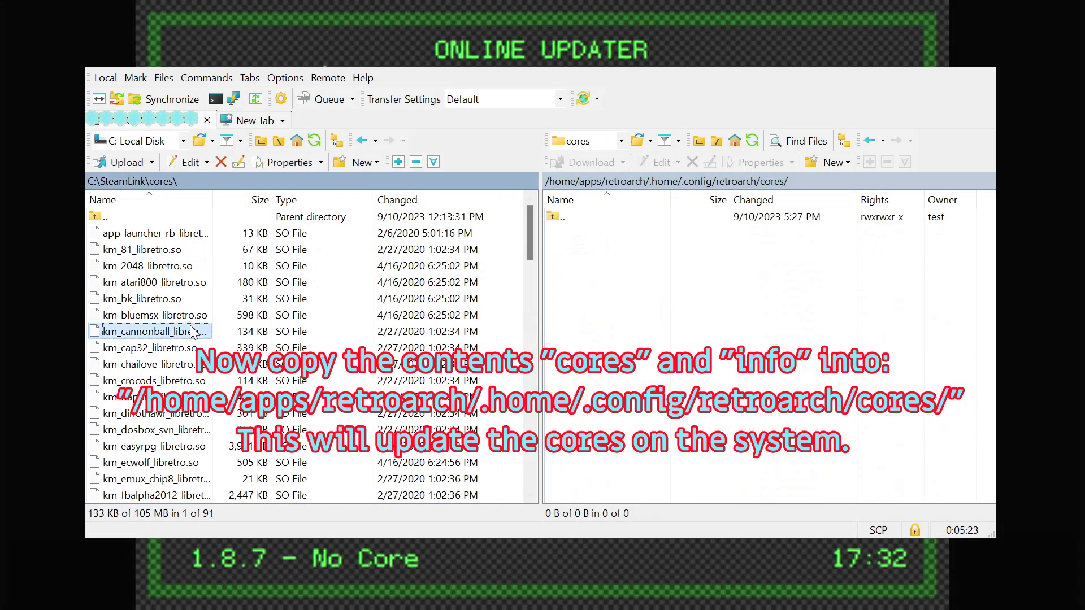
key(ctrl+a)
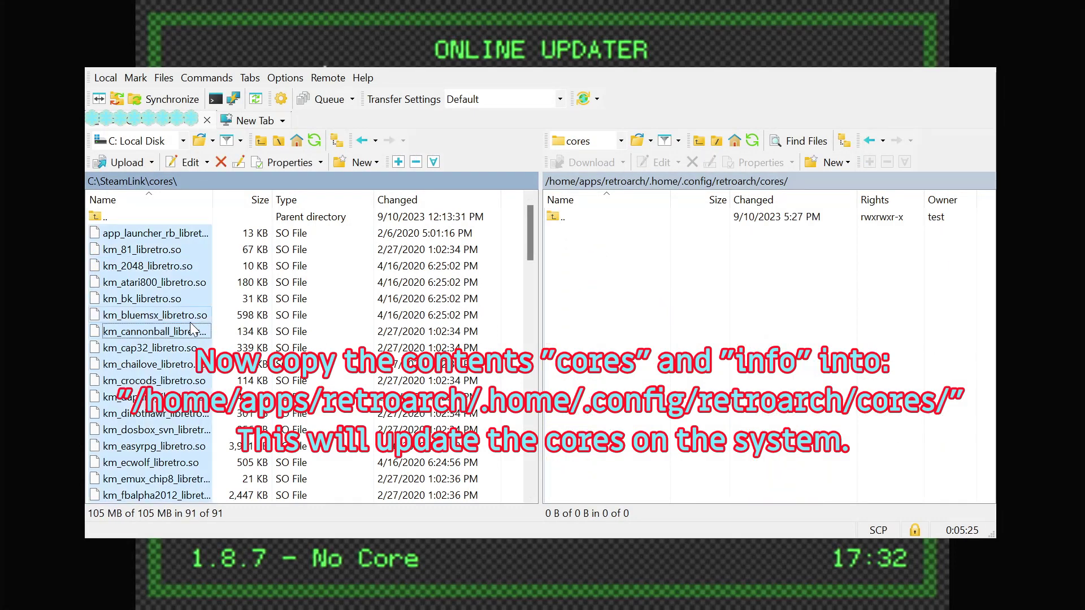
click(180, 300)
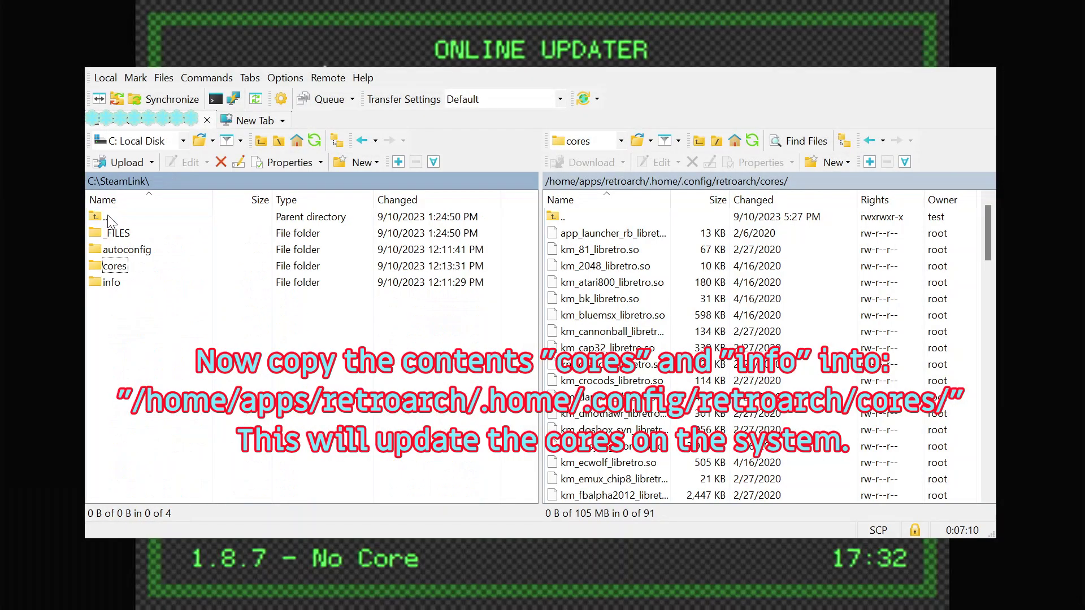
Upload all 89 .info files from local info to the same remote cores folder.
double_click(118, 284)
click(149, 300)
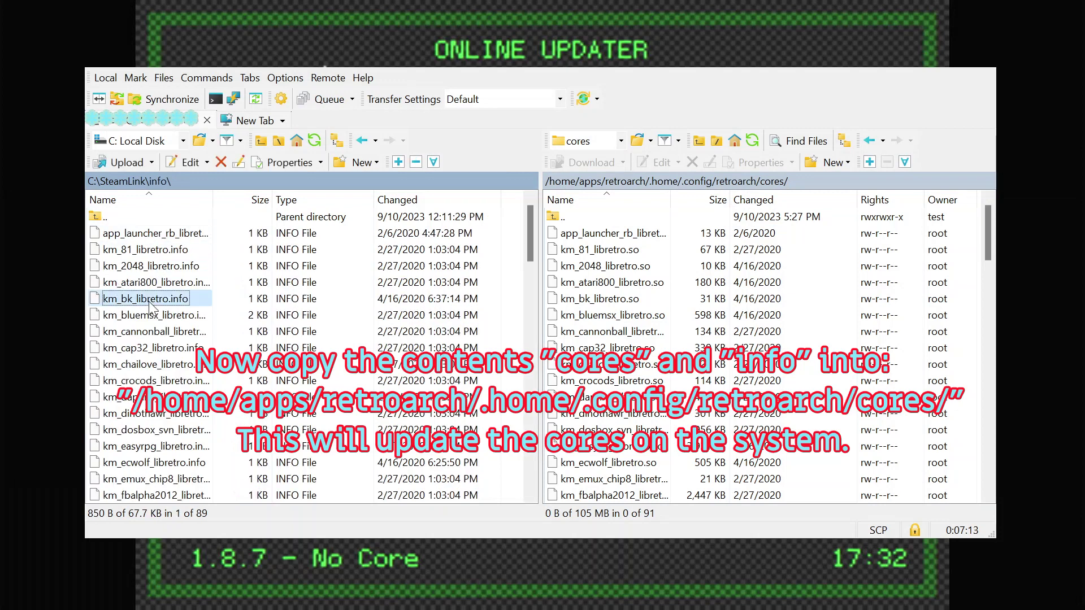
key(ctrl+a)
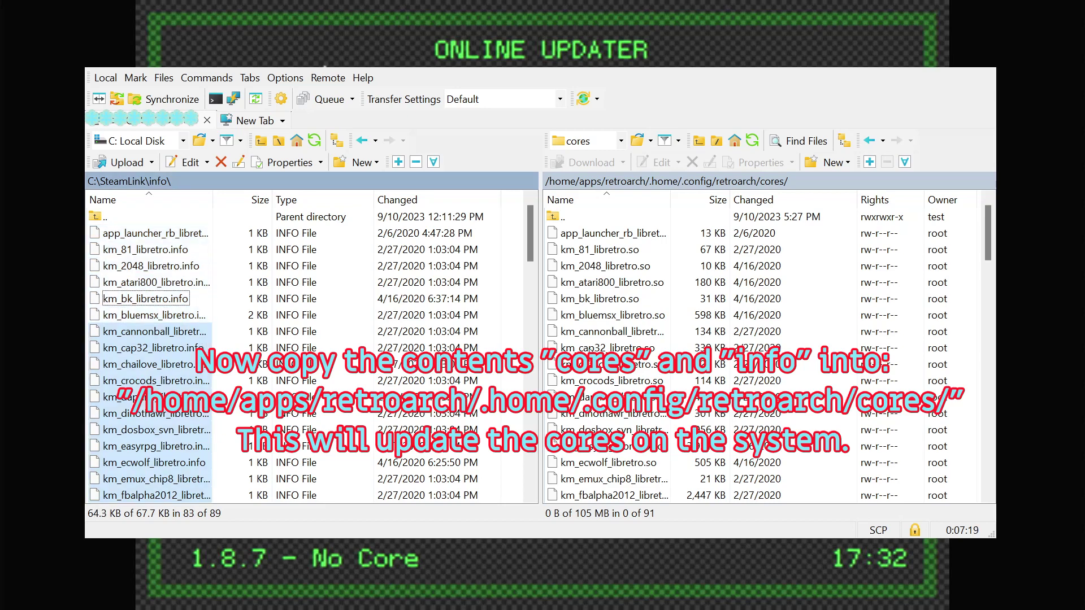
key(Insert)
key(Insert)
key(Insert)
key(Insert)
key(Insert)
key(Insert)
key(Insert)
key(Insert)
key(Insert)
key(Insert)
key(Insert)
key(Insert)
key(Insert)
key(Insert)
key(Insert)
key(Insert)
key(Insert)
key(Insert)
key(Insert)
key(Insert)
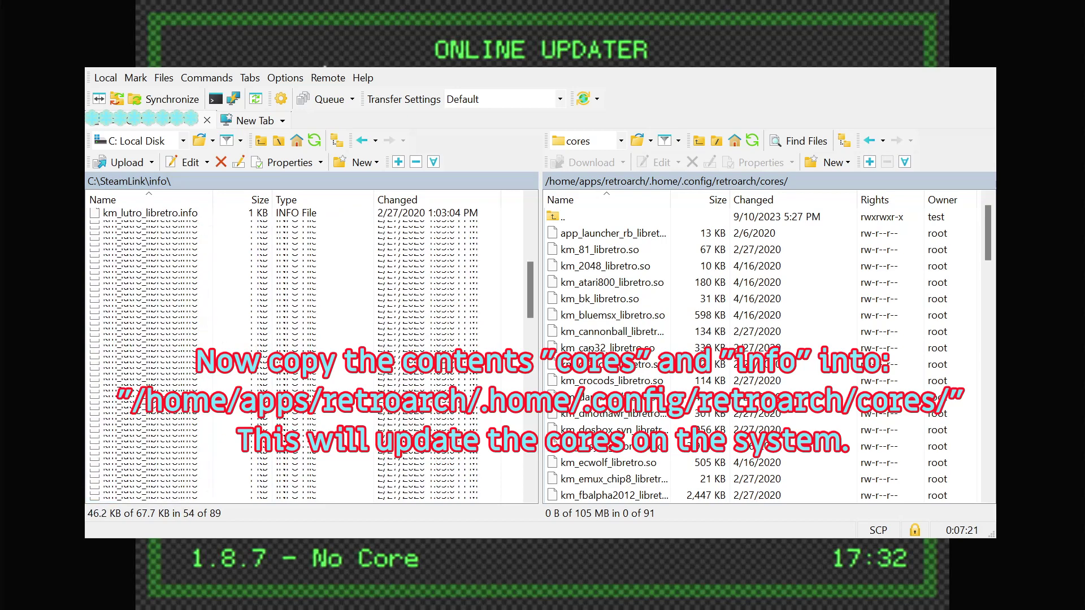
key(Insert)
key(Insert)
key(Insert)
key(Insert)
key(Insert)
key(Insert)
key(Insert)
key(Insert)
key(Insert)
key(Insert)
key(Insert)
key(Insert)
key(Insert)
key(Insert)
key(Insert)
key(Insert)
key(Insert)
key(Insert)
key(Insert)
key(Insert)
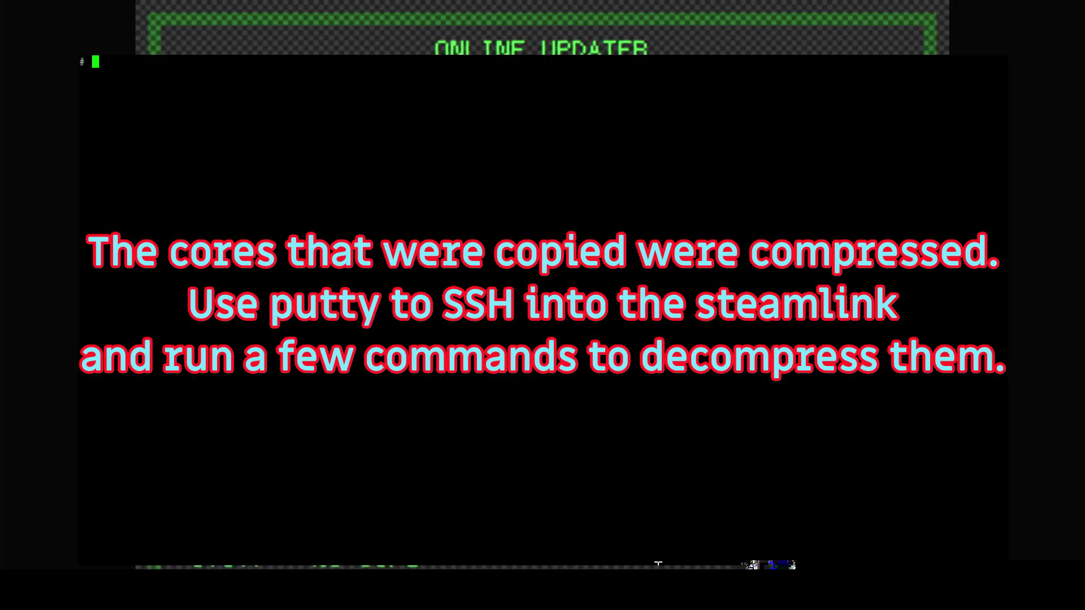
In .config/retroarch/cores, rename every .so core to .so.xz, then decompress them with xz -d.
text(cd /home/apps/retroarch/.home/.config/retroarch/cores)
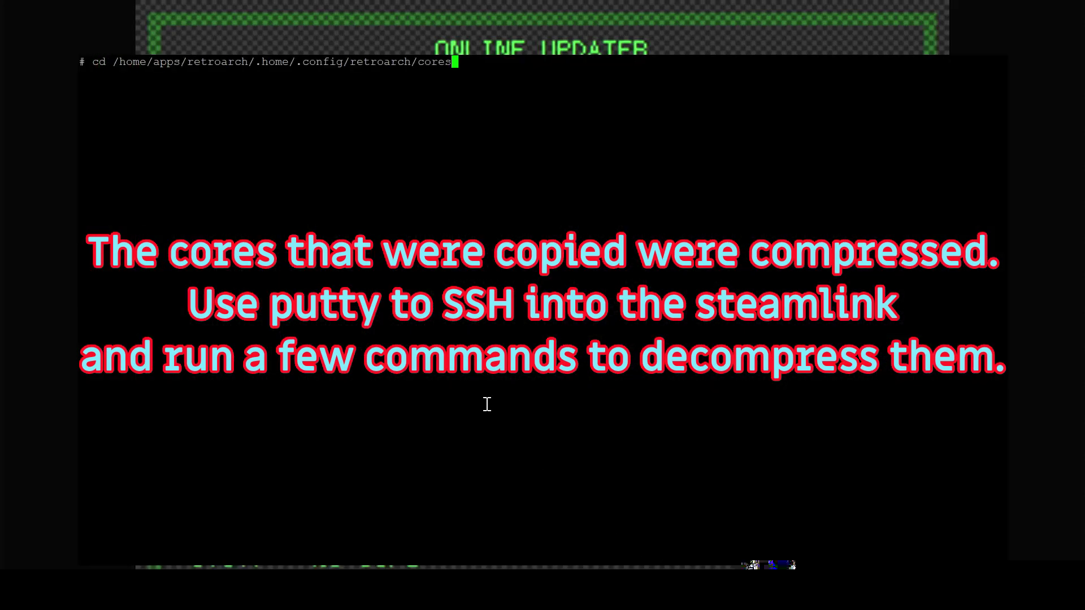
key(Return)
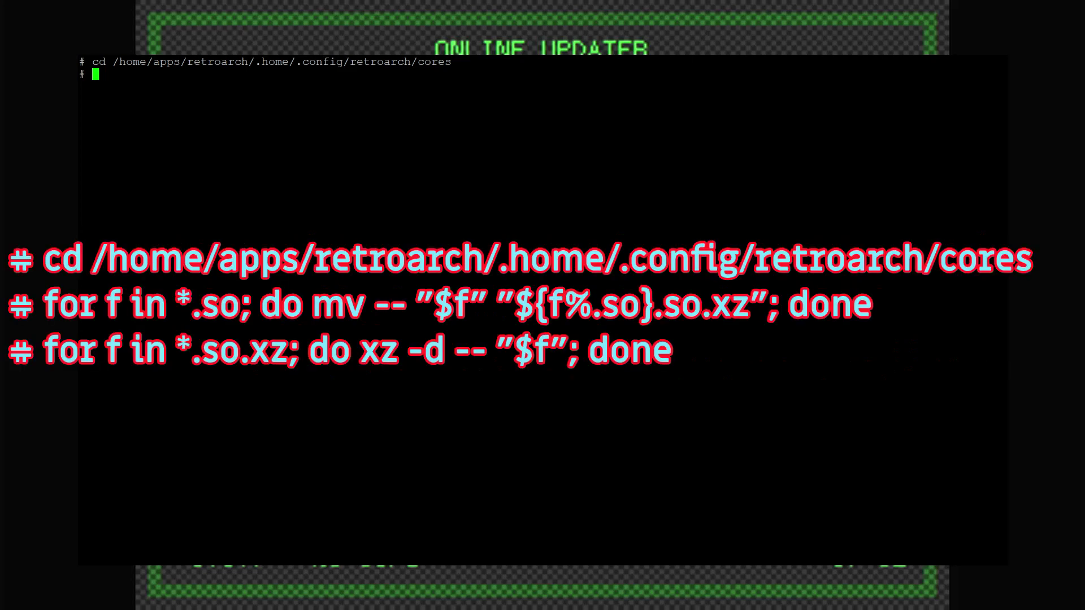
middle_click(436, 241)
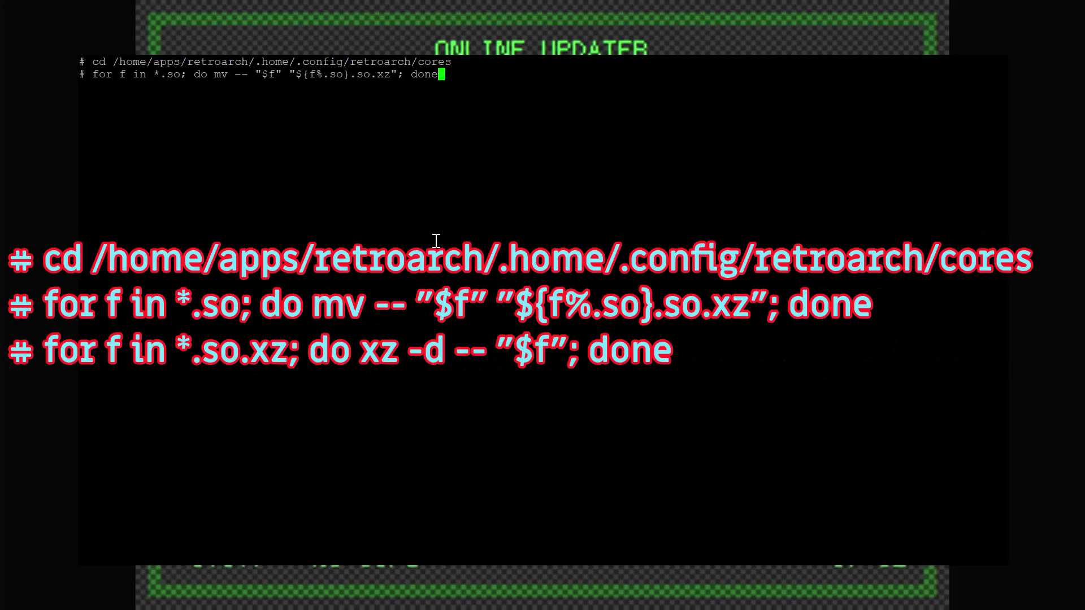
key(Return)
middle_click(593, 372)
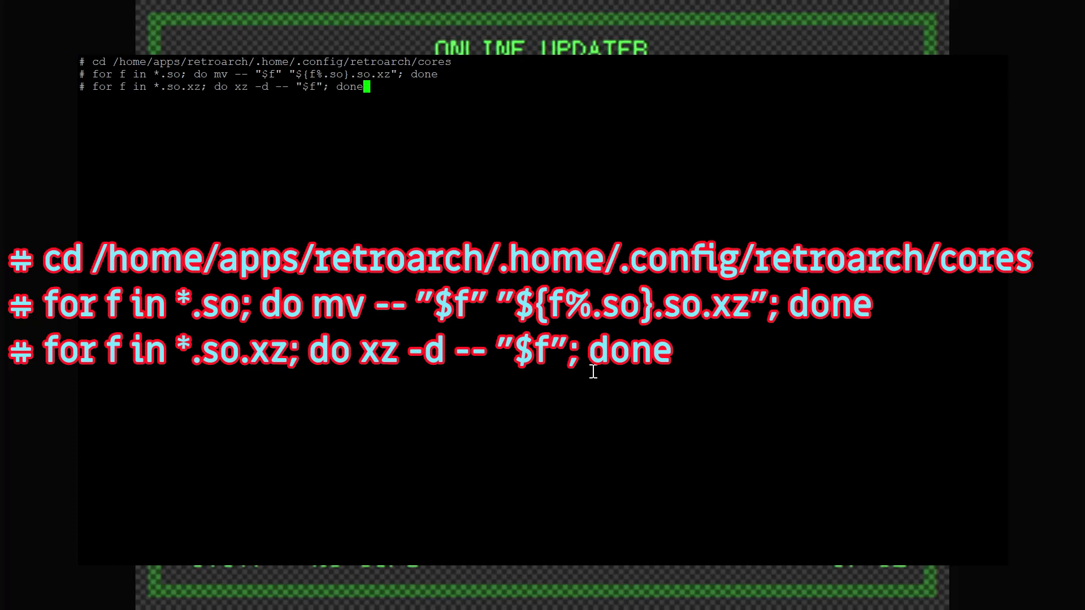
key(Return)
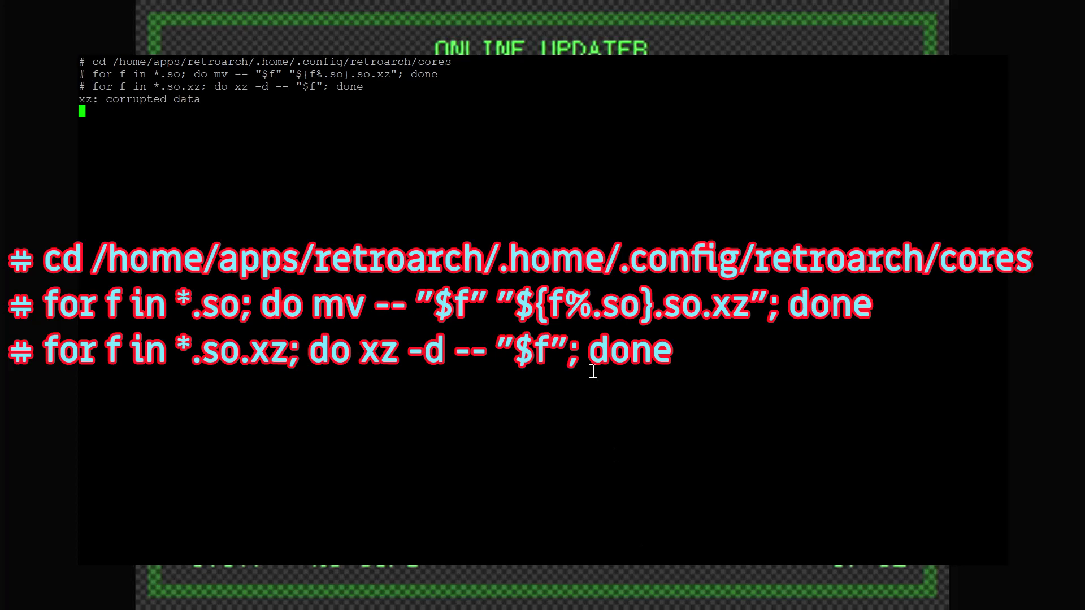